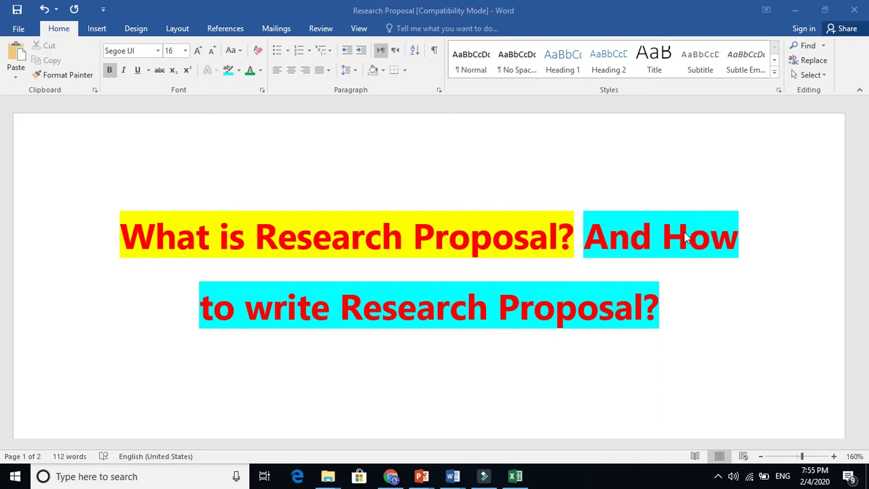
# Step: Review the proposal's title and the section on finding the research gap, down to the "Components of Research Proposal" page
pyautogui.click(489, 235)
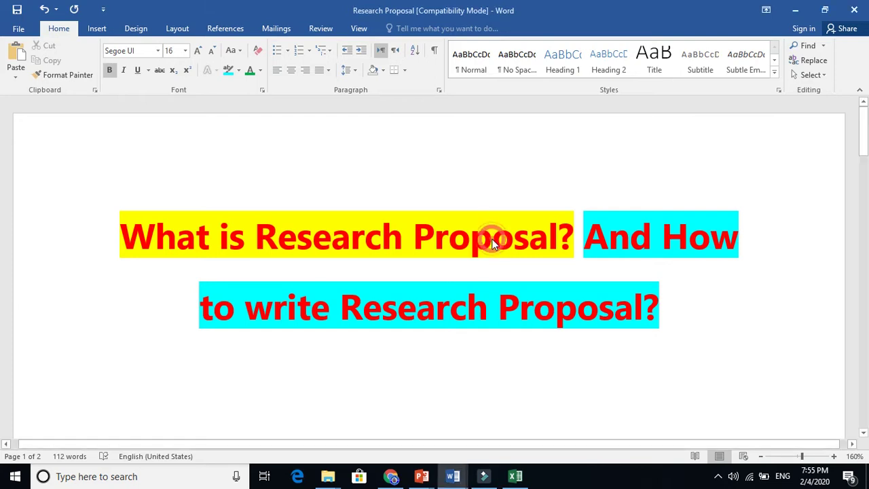
pyautogui.click(332, 231)
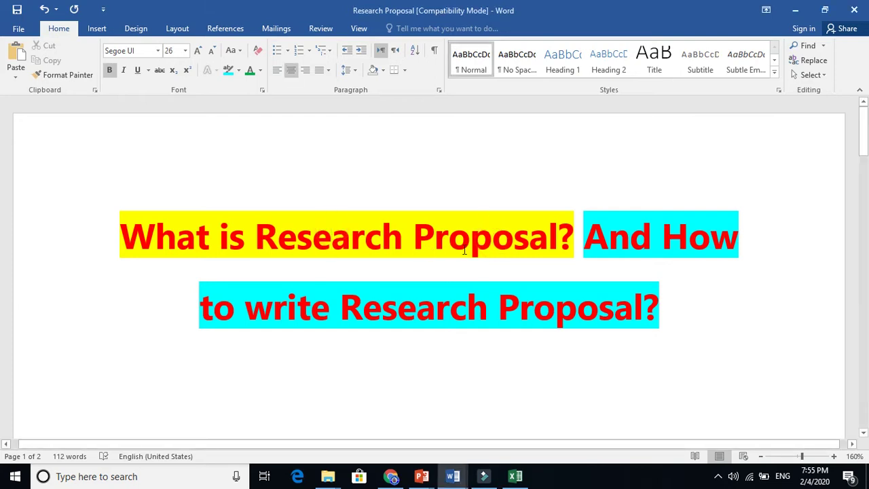
pyautogui.click(863, 432)
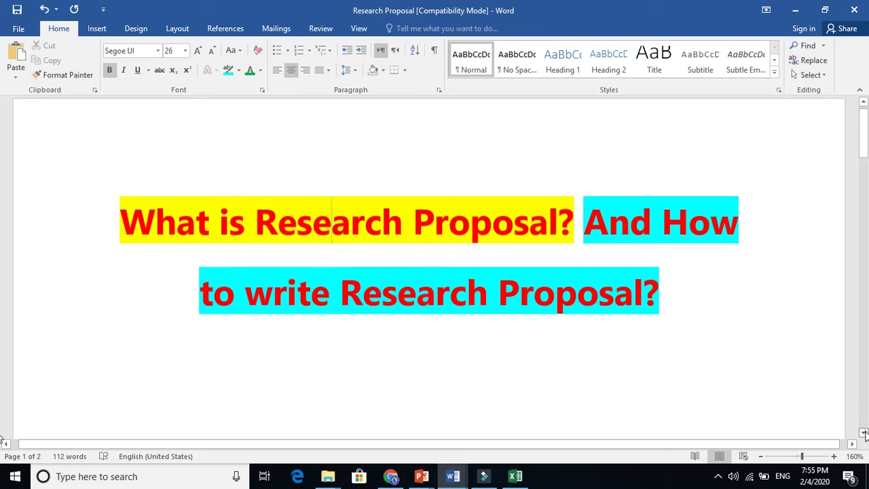
pyautogui.scroll(-4, 865, 434)
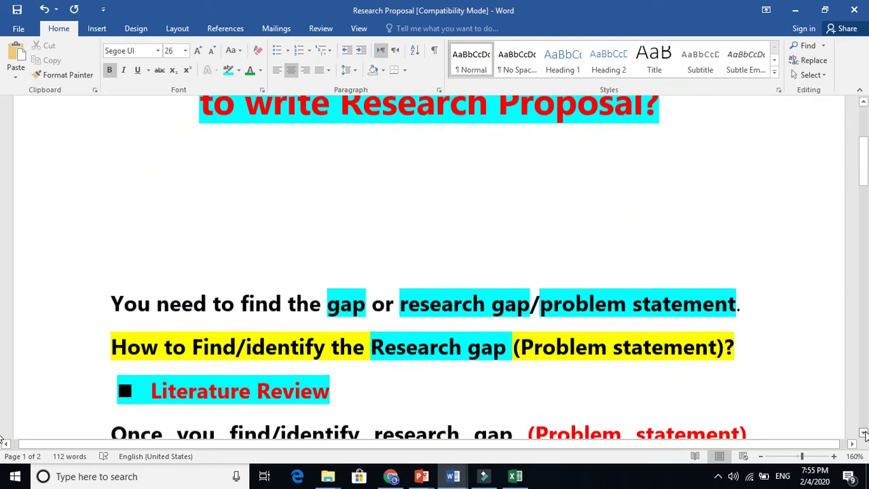
pyautogui.scroll(-3, 865, 434)
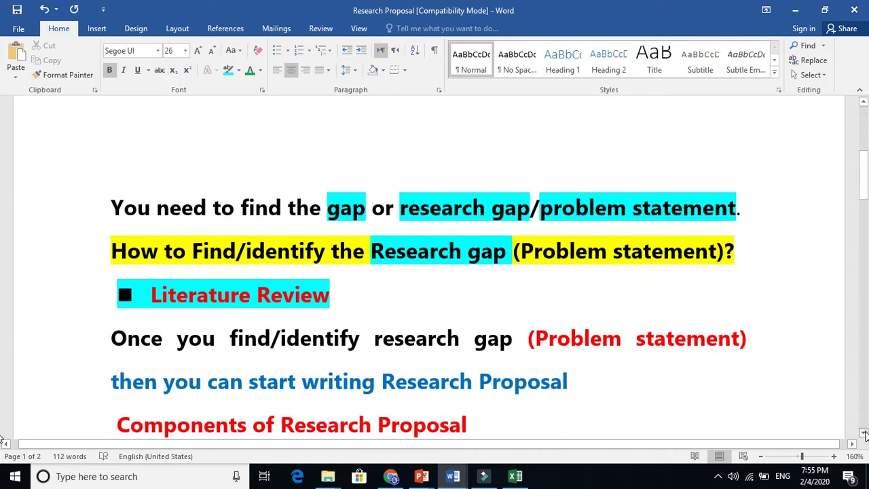
pyautogui.scroll(-1, 865, 434)
pyautogui.click(308, 199)
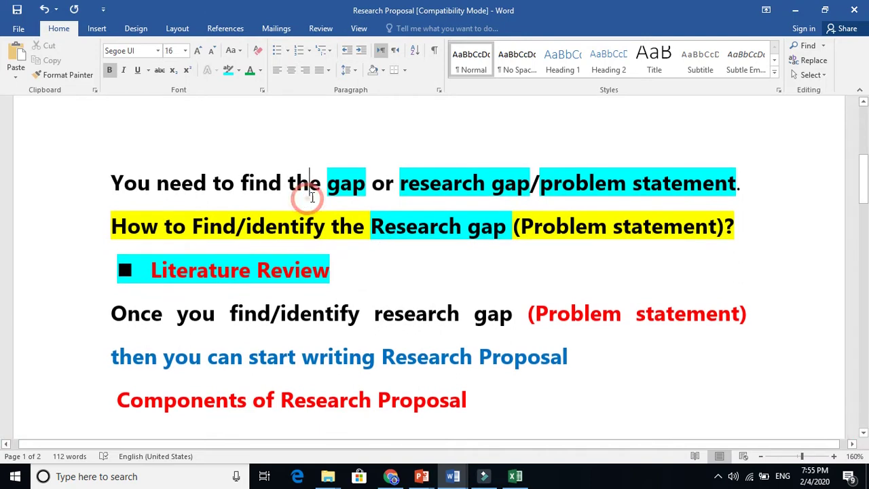
pyautogui.click(366, 192)
pyautogui.click(462, 192)
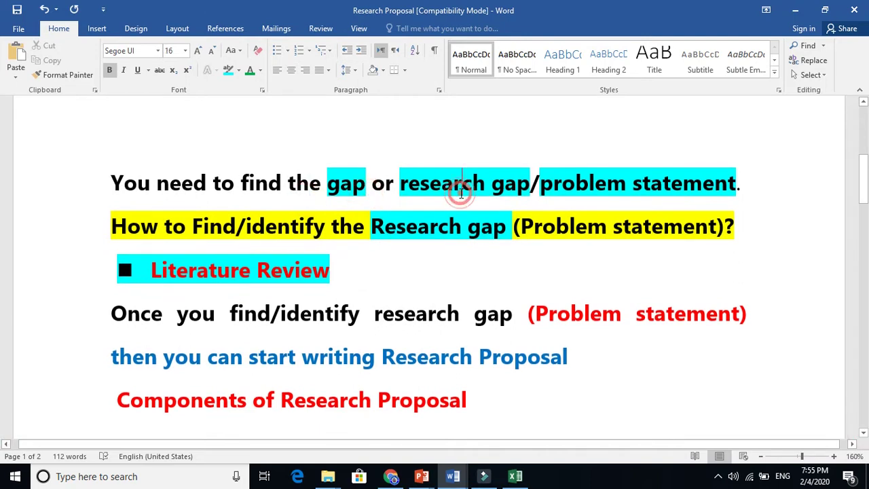
pyautogui.click(609, 186)
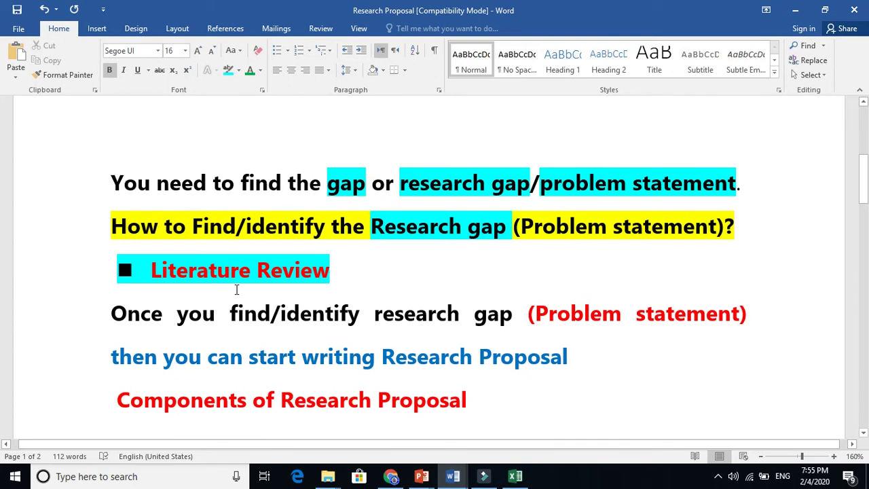
pyautogui.click(234, 289)
pyautogui.click(349, 316)
pyautogui.click(864, 432)
pyautogui.moveTo(863, 433); pyautogui.dragTo(864, 432)
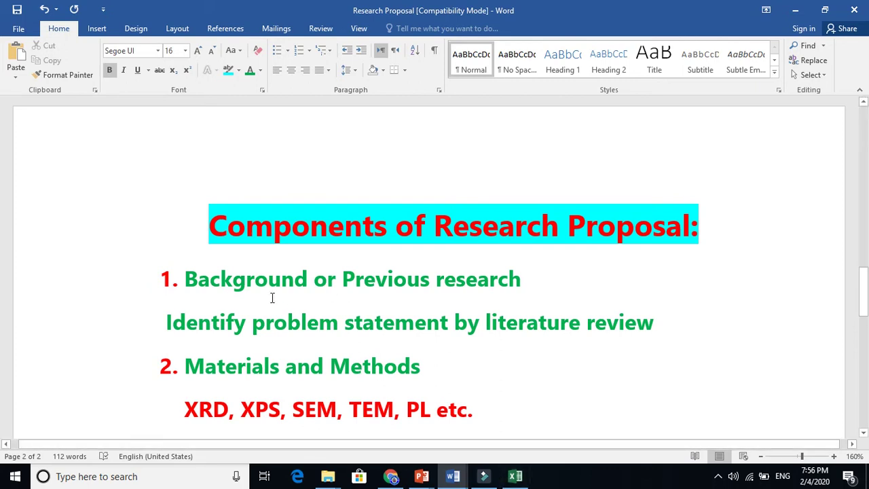
# Step: Examine the first component, "Background or Previous research", with its problem statement line, and the start of "Materials and Methods"
pyautogui.click(240, 268)
pyautogui.click(293, 283)
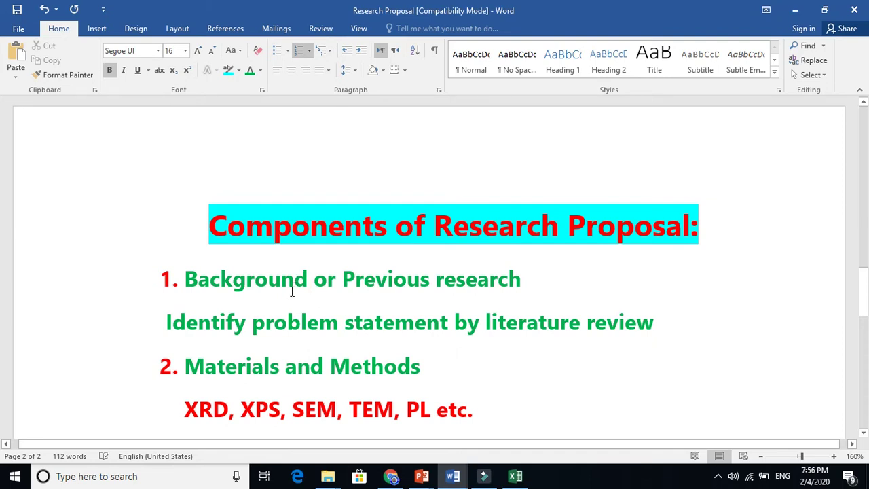
pyautogui.click(279, 322)
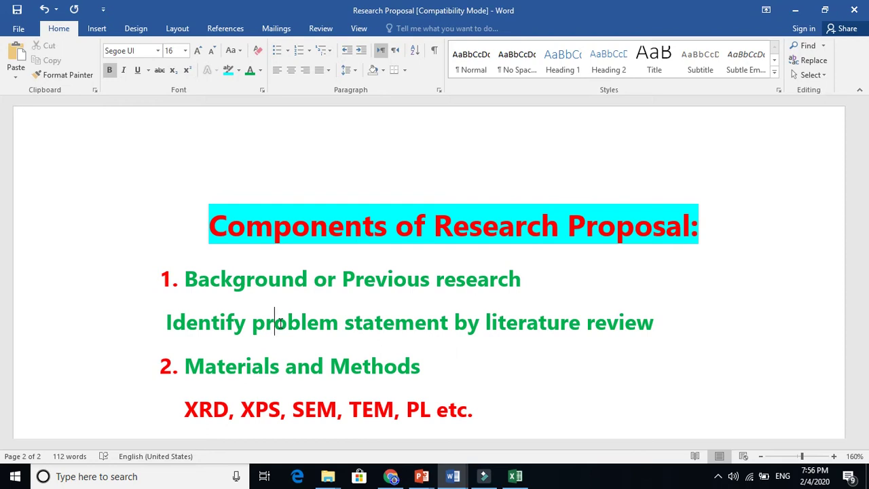
pyautogui.click(232, 287)
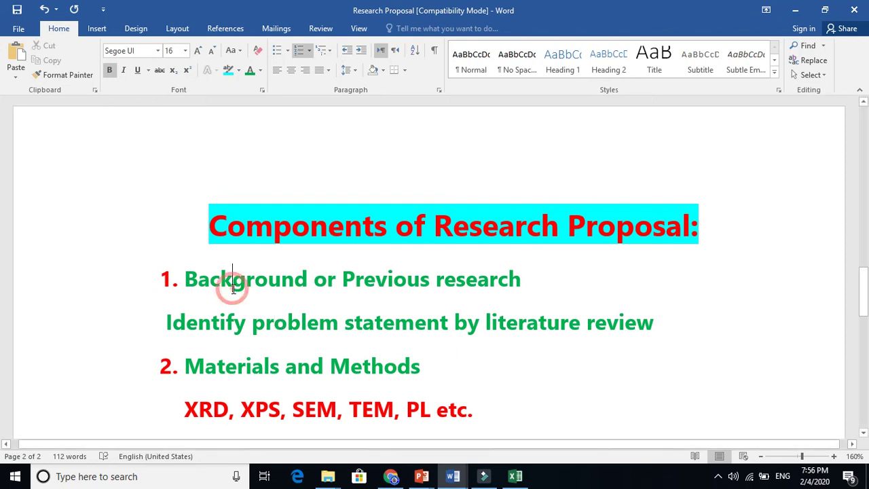
pyautogui.click(336, 288)
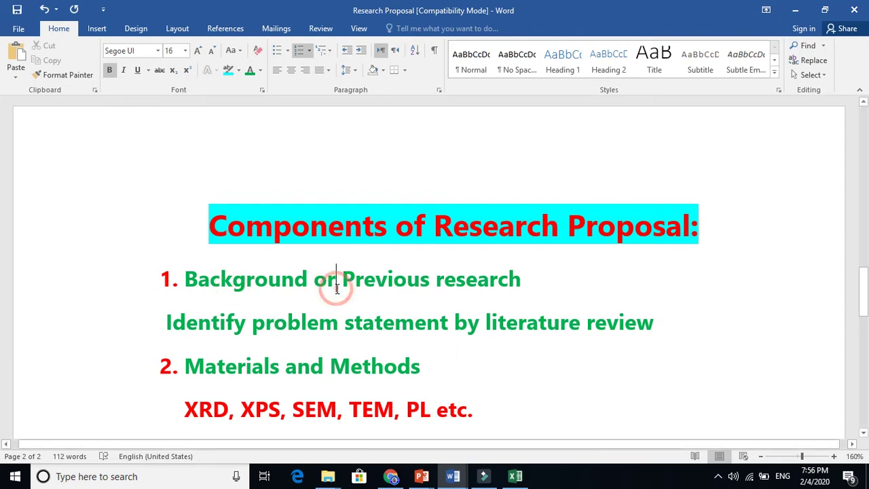
pyautogui.click(520, 316)
pyautogui.click(371, 358)
pyautogui.click(863, 432)
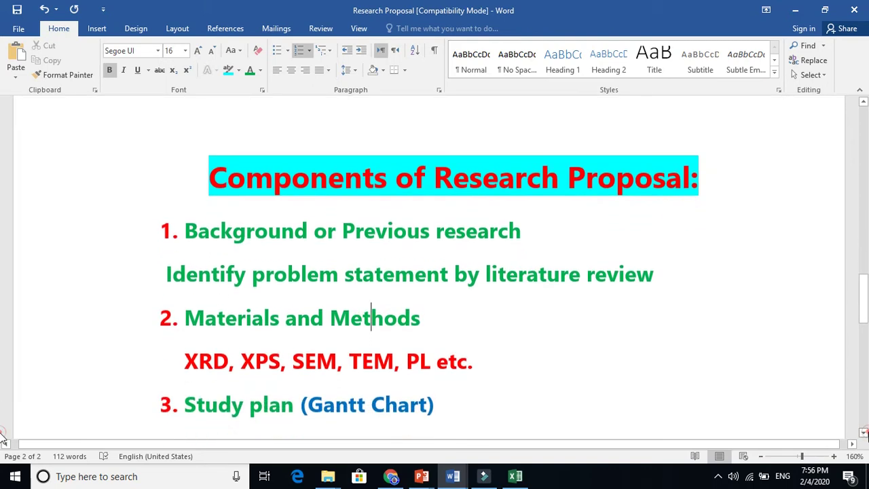
pyautogui.doubleClick(250, 298)
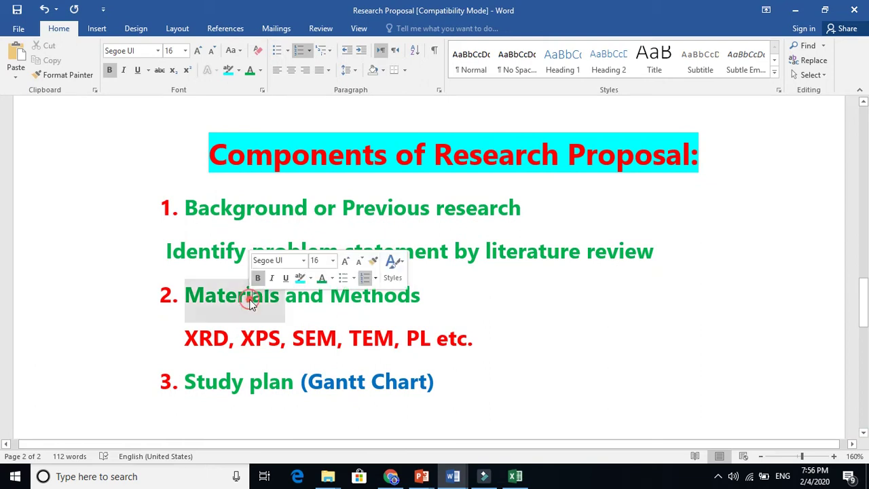
# Step: Highlight the words "Previous research" in the first component with turquoise
pyautogui.click(249, 299)
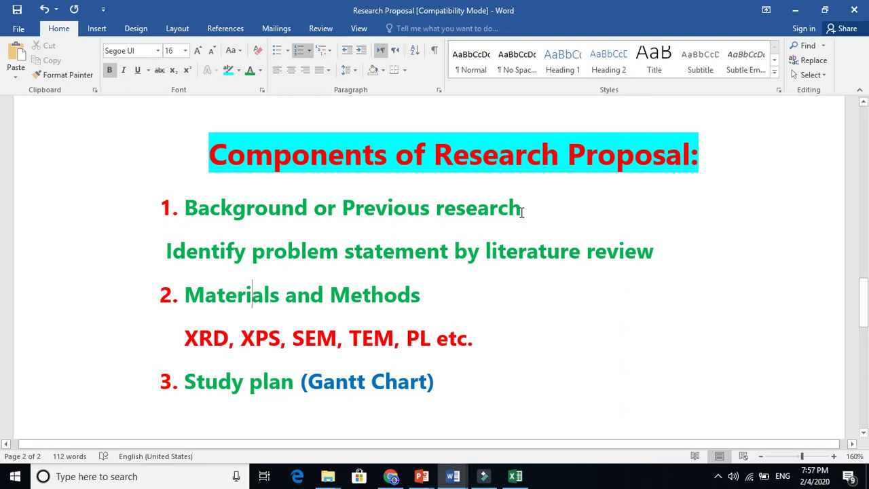
pyautogui.moveTo(521, 210); pyautogui.dragTo(342, 208)
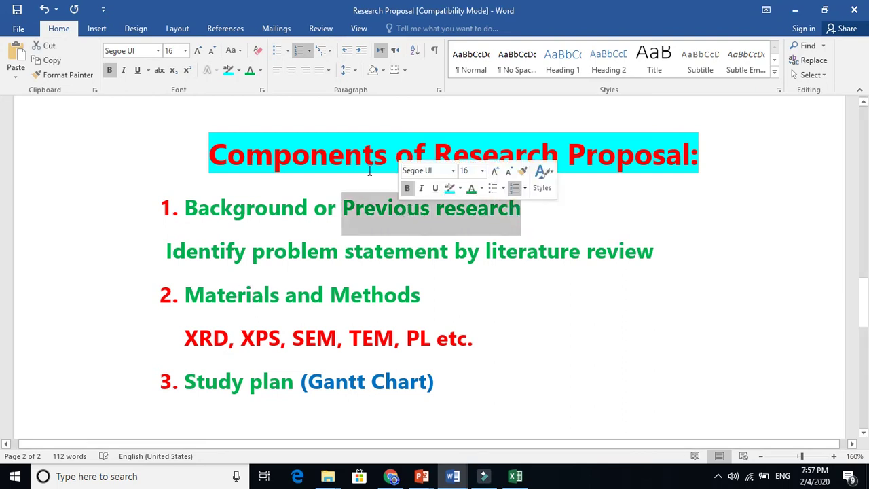
pyautogui.click(228, 70)
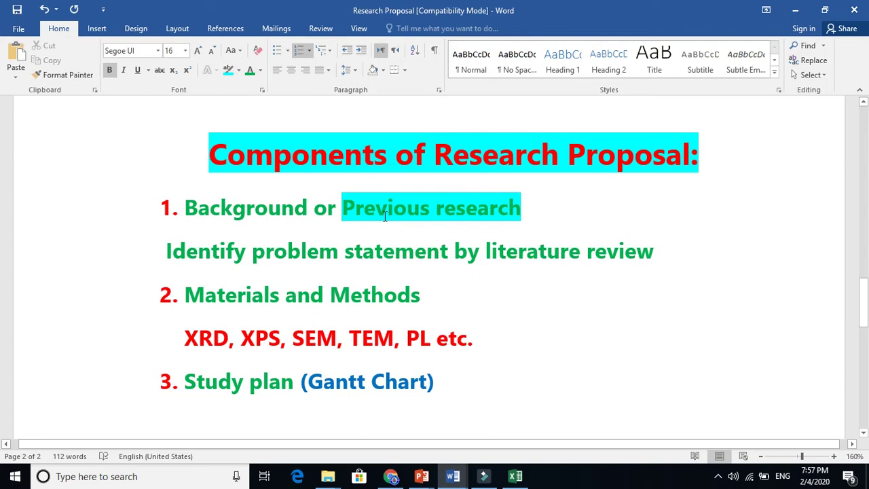
# Step: Examine the "Materials and Methods" component and its list of characterization techniques from XRD to PL
pyautogui.doubleClick(237, 296)
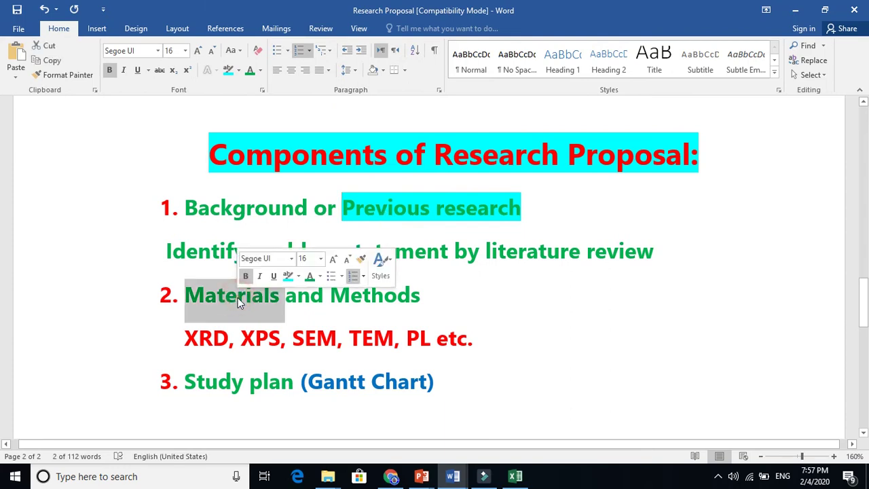
pyautogui.click(351, 294)
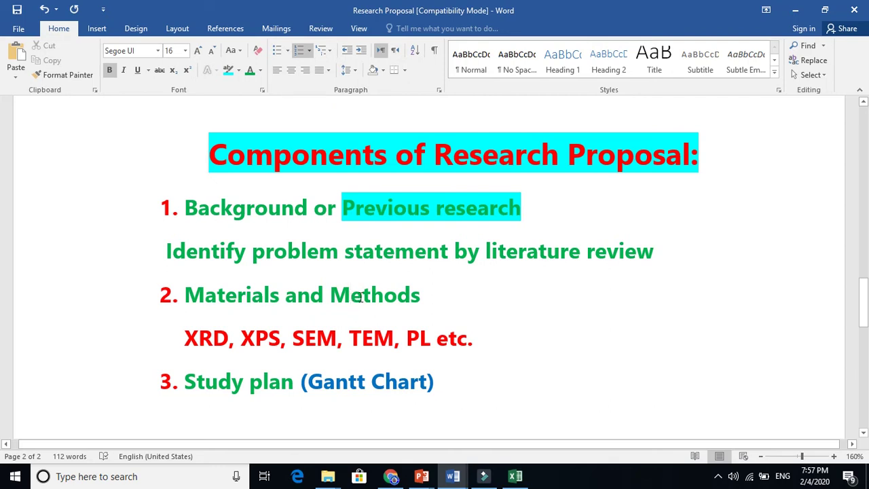
pyautogui.moveTo(422, 296); pyautogui.dragTo(264, 291)
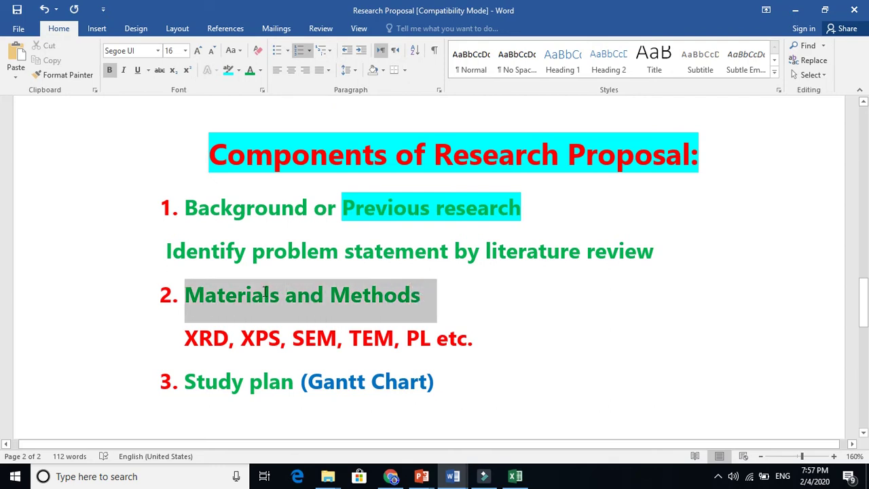
pyautogui.click(218, 332)
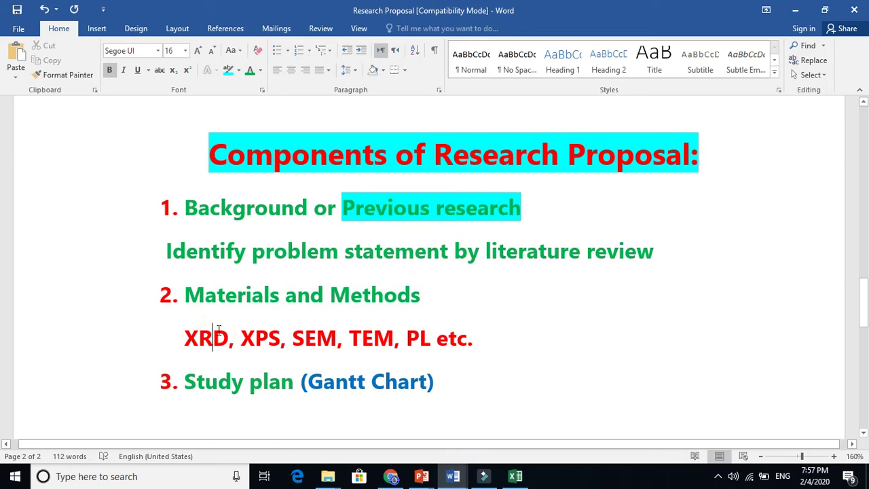
pyautogui.click(271, 339)
pyautogui.click(305, 341)
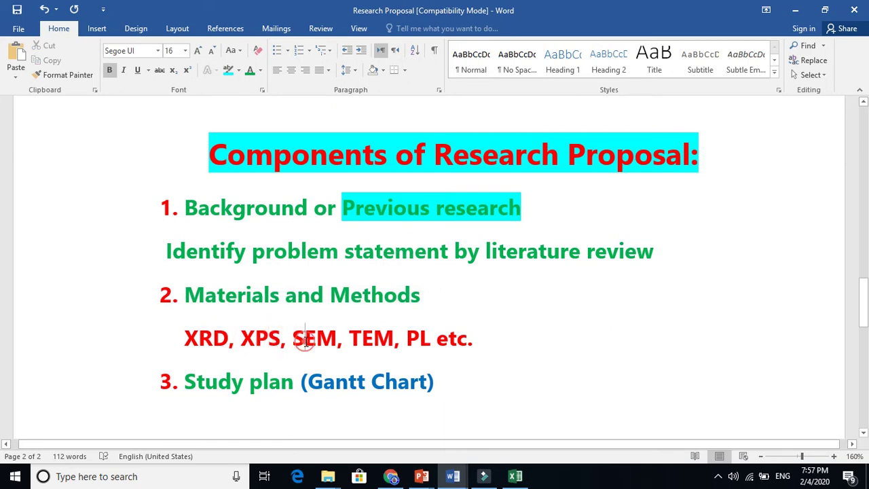
pyautogui.click(380, 337)
pyautogui.click(418, 339)
pyautogui.click(462, 344)
pyautogui.click(351, 303)
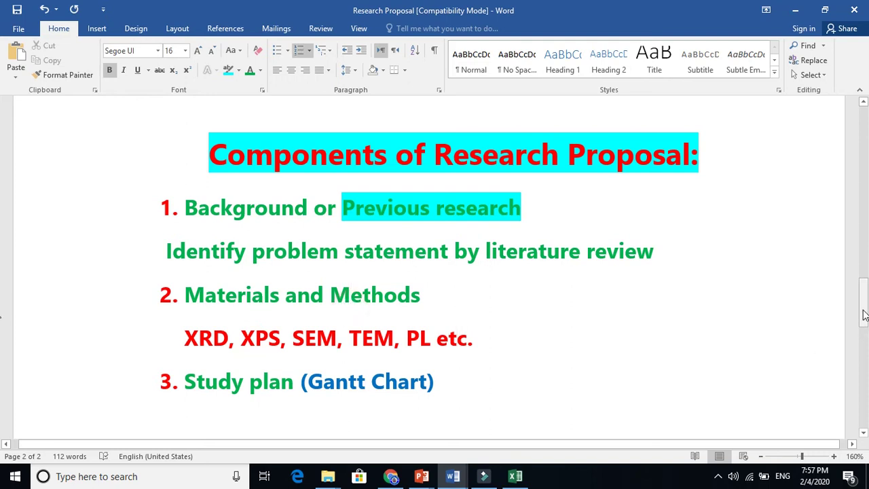
# Step: Find the "Study plan (Gantt Chart)" component and switch to the Work PLAN workbook in Excel
pyautogui.moveTo(862, 313); pyautogui.dragTo(863, 335)
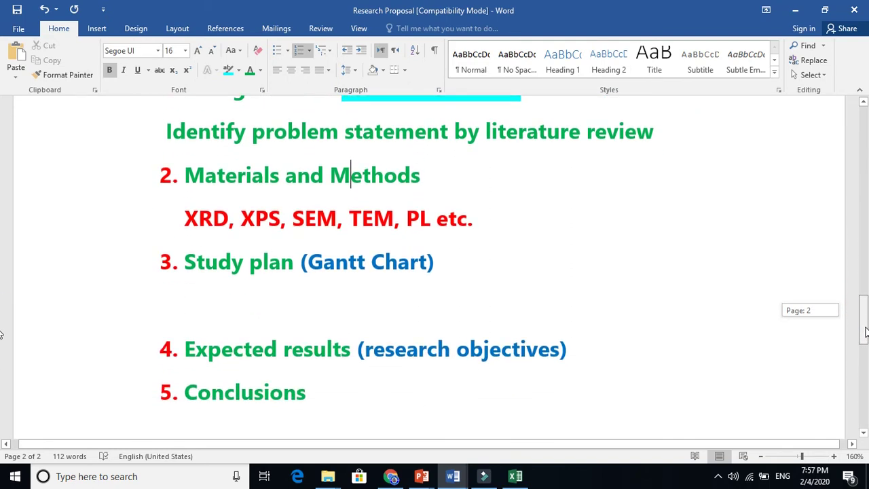
pyautogui.click(282, 253)
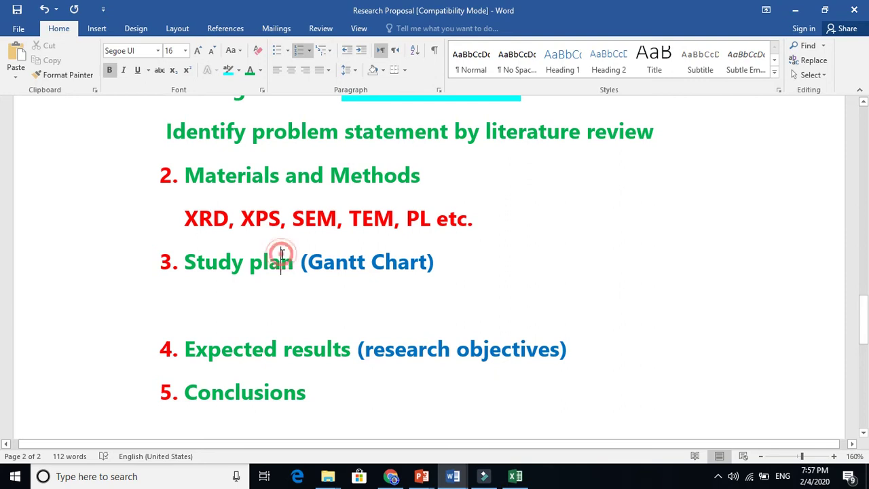
pyautogui.click(325, 265)
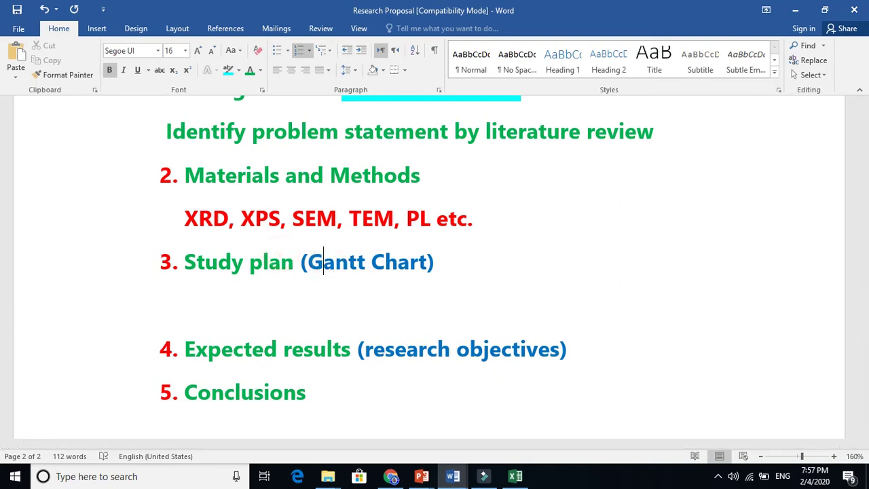
pyautogui.click(508, 480)
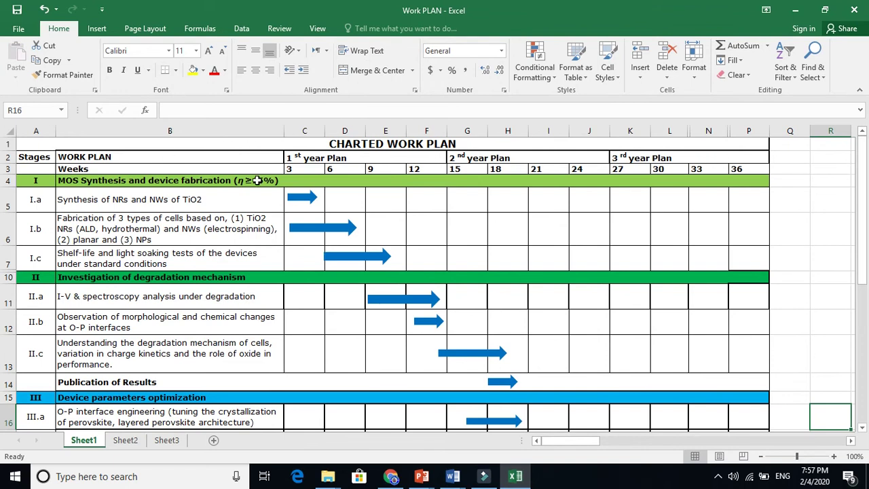
# Step: Examine the work plan's three year headings and the first-year week markers from 3 to 12
pyautogui.click(308, 158)
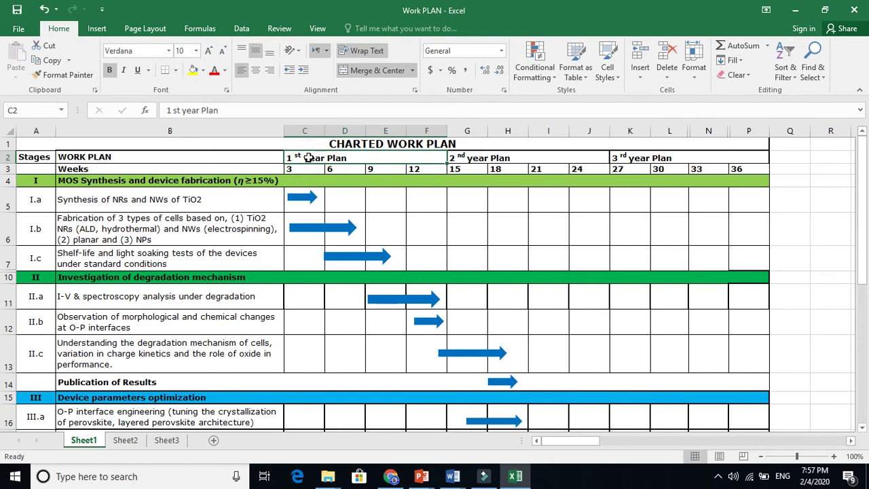
pyautogui.click(456, 156)
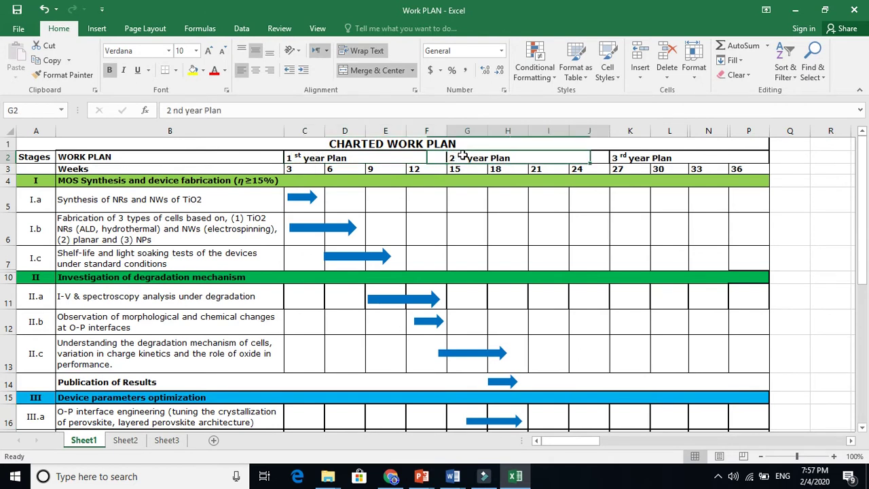
pyautogui.click(625, 157)
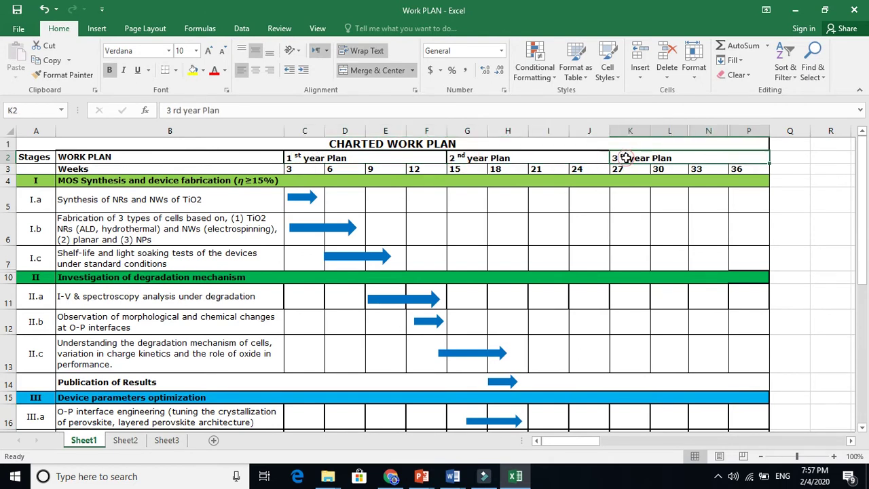
pyautogui.click(296, 170)
pyautogui.click(333, 169)
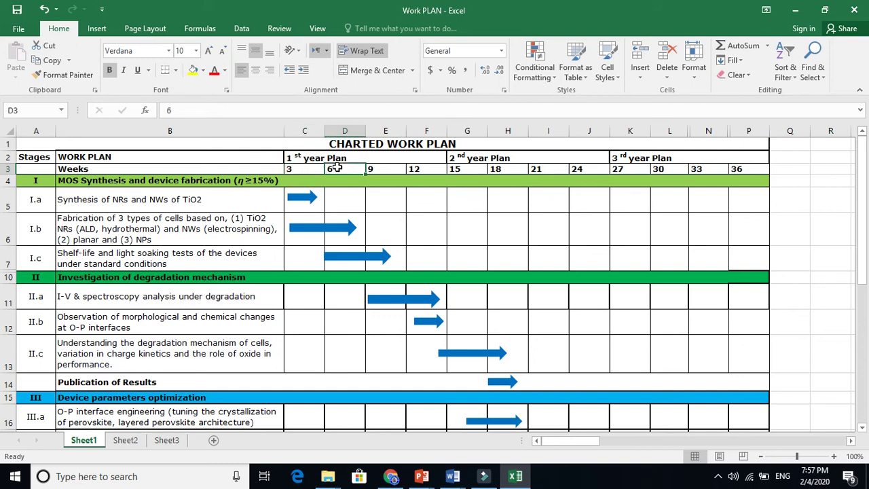
pyautogui.click(390, 173)
pyautogui.click(417, 171)
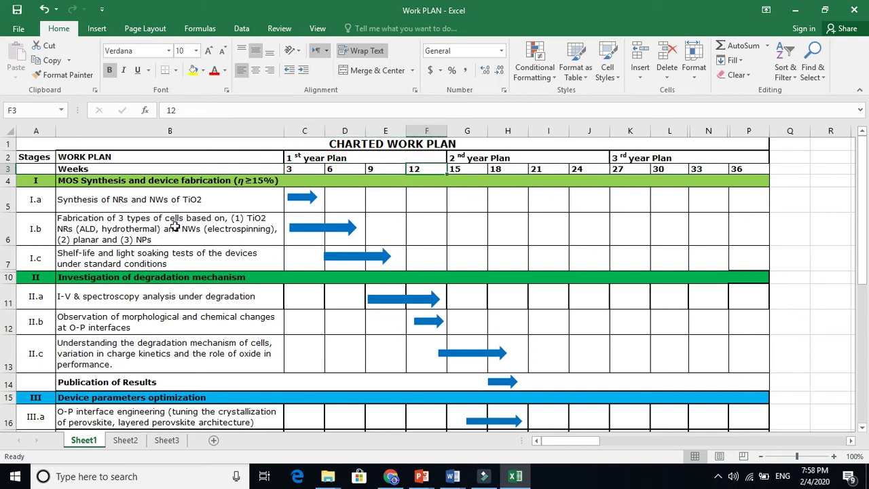
# Step: Examine stage I of the work plan, covering tasks I.a to I.c and their timeline arrows
pyautogui.click(37, 180)
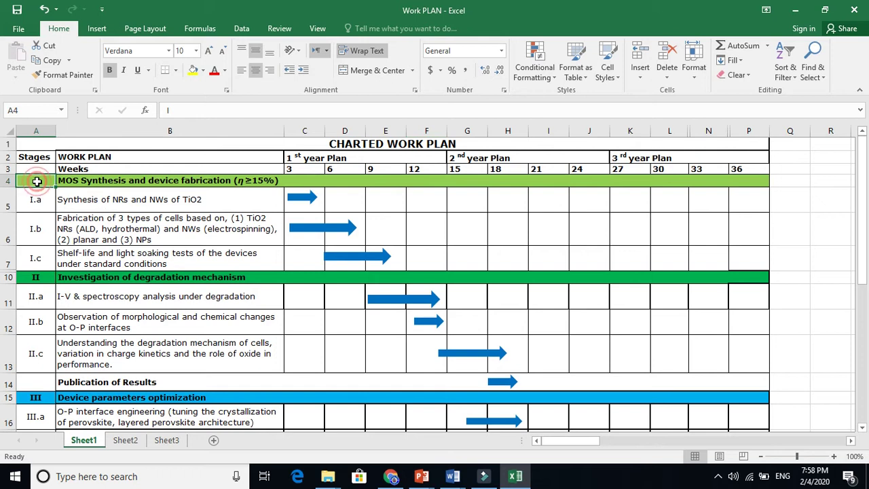
pyautogui.click(293, 199)
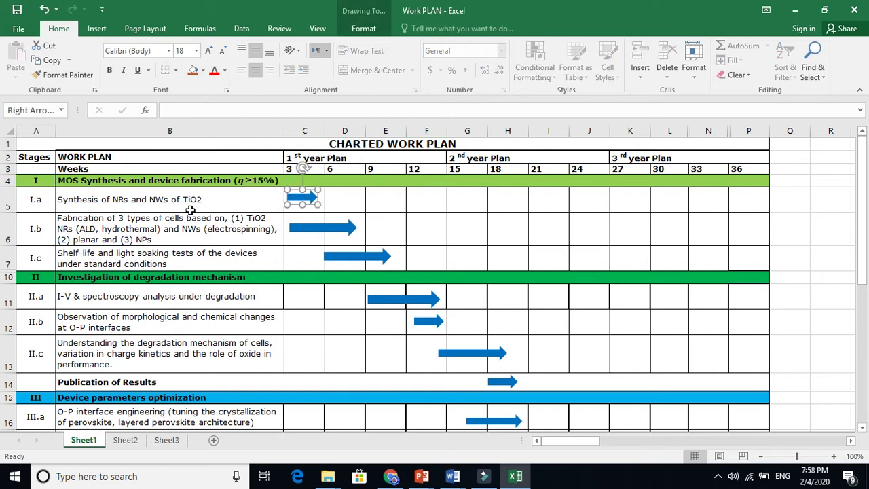
pyautogui.click(298, 228)
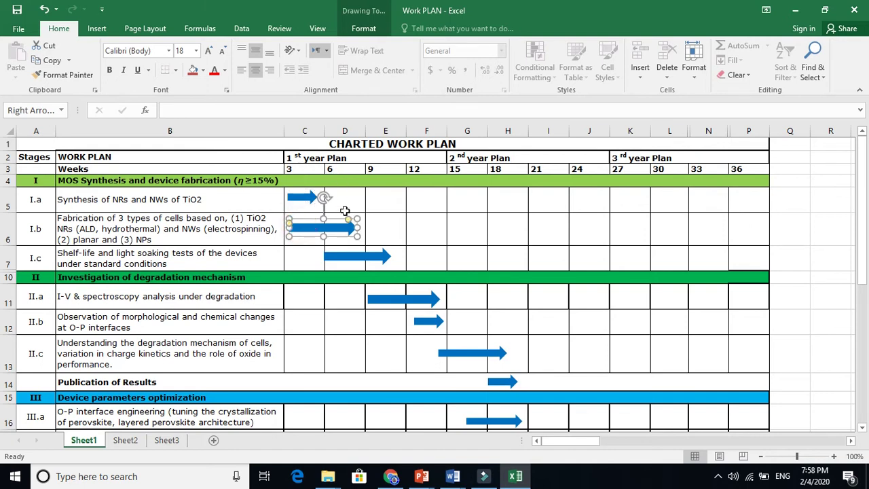
pyautogui.click(156, 224)
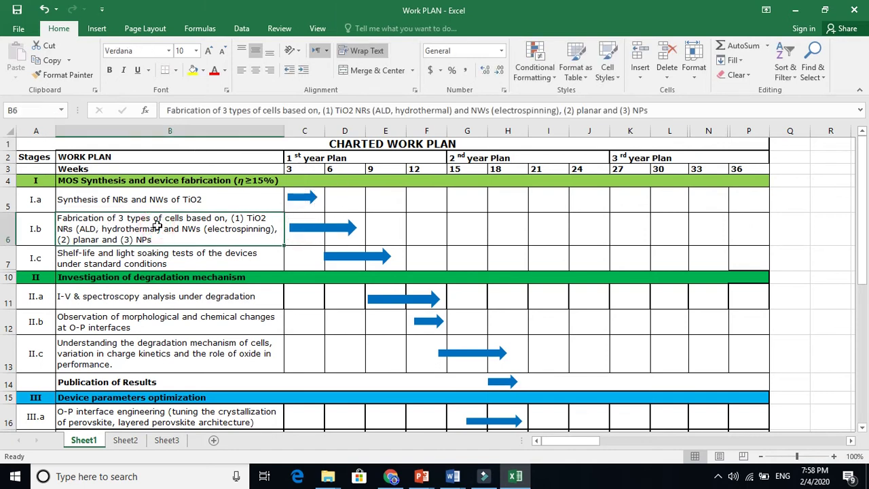
pyautogui.click(121, 257)
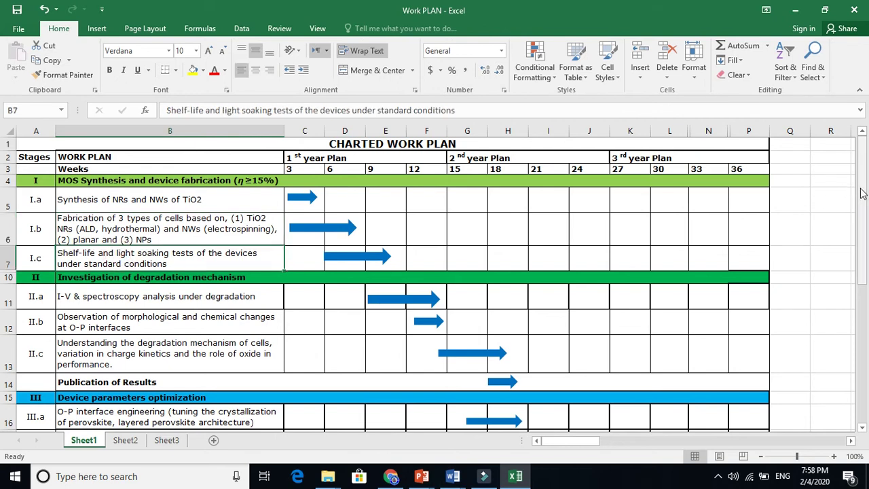
# Step: Examine the final "Publication of Results" row and its timeline arrow, and return to the start of the chart
pyautogui.moveTo(860, 191); pyautogui.dragTo(867, 350)
pyautogui.click(99, 379)
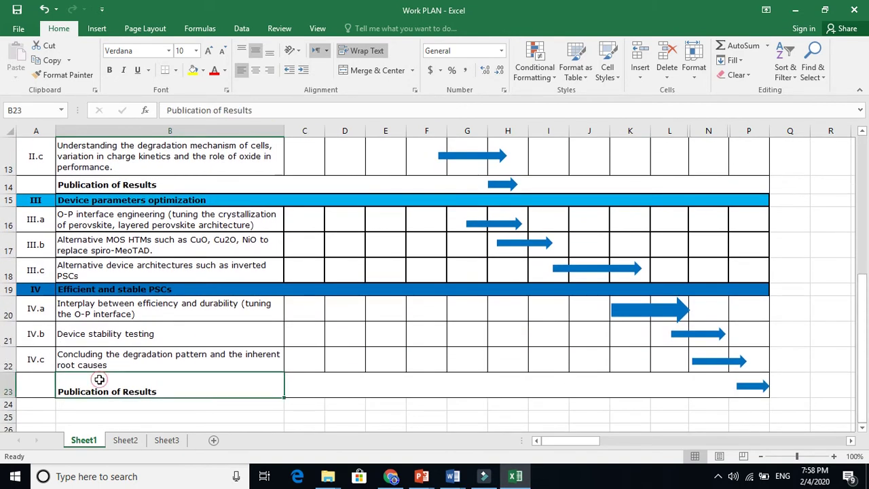
pyautogui.click(749, 384)
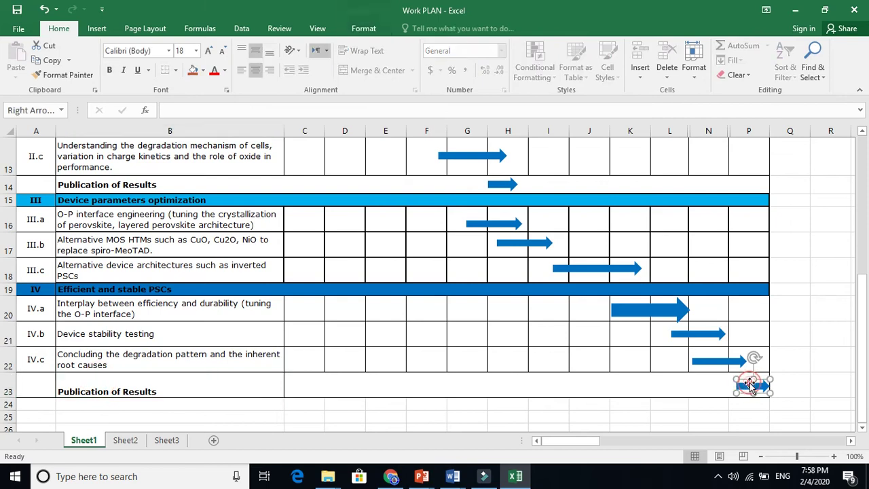
pyautogui.moveTo(865, 320); pyautogui.dragTo(854, 163)
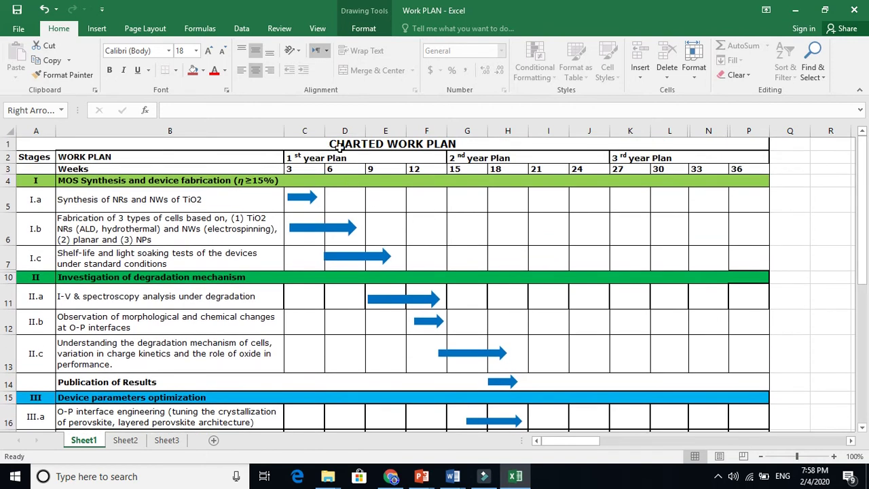
# Step: Review the chart's title, the "WORK PLAN" and "Weeks" headings, and the task descriptions of stages I and II
pyautogui.click(412, 144)
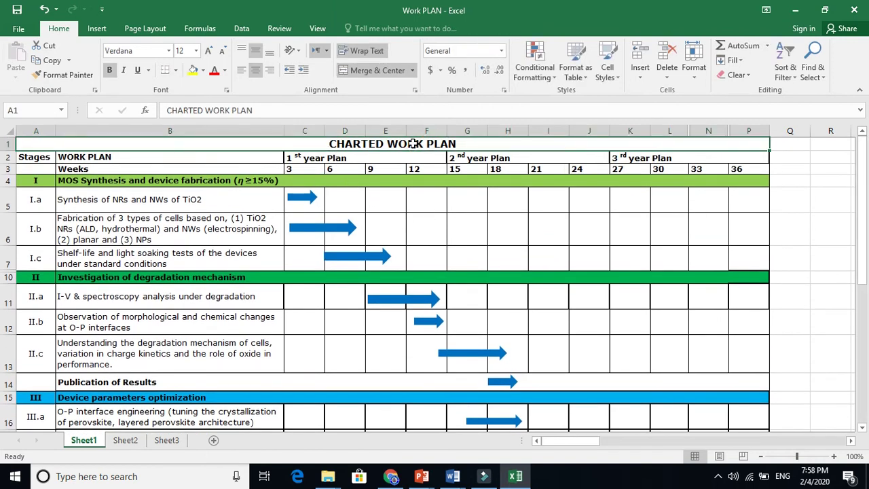
pyautogui.click(67, 156)
pyautogui.click(75, 168)
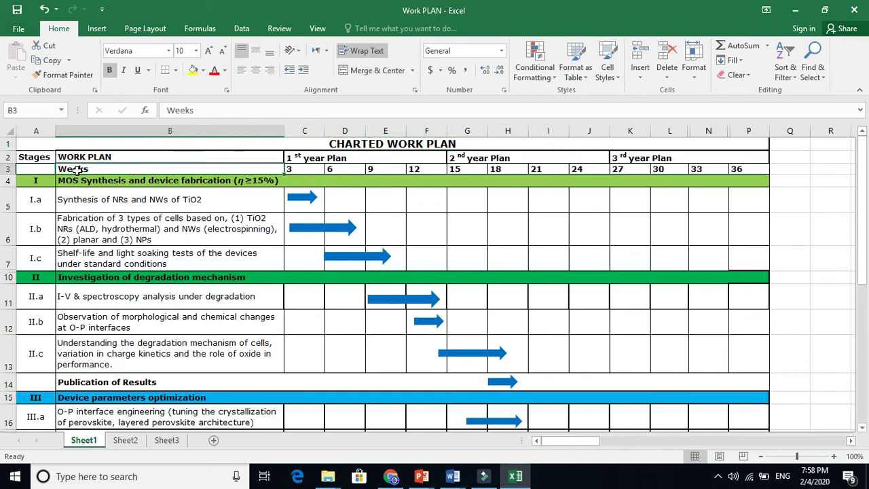
pyautogui.click(95, 178)
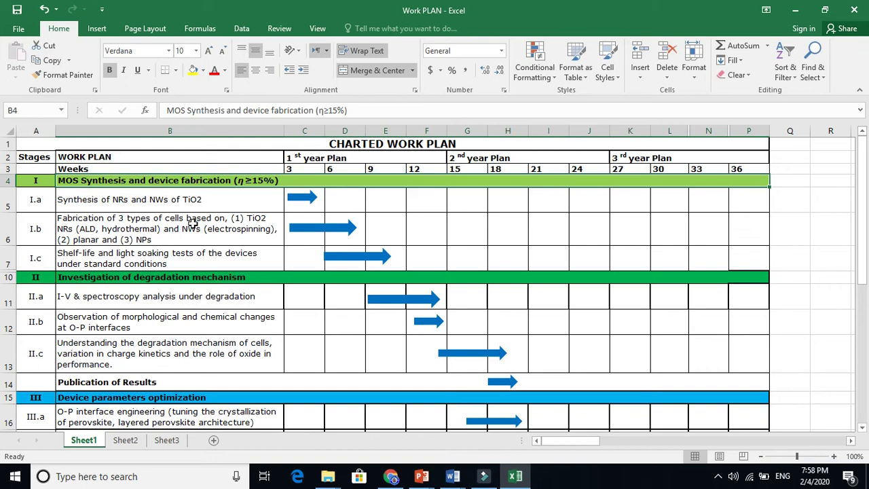
pyautogui.click(151, 249)
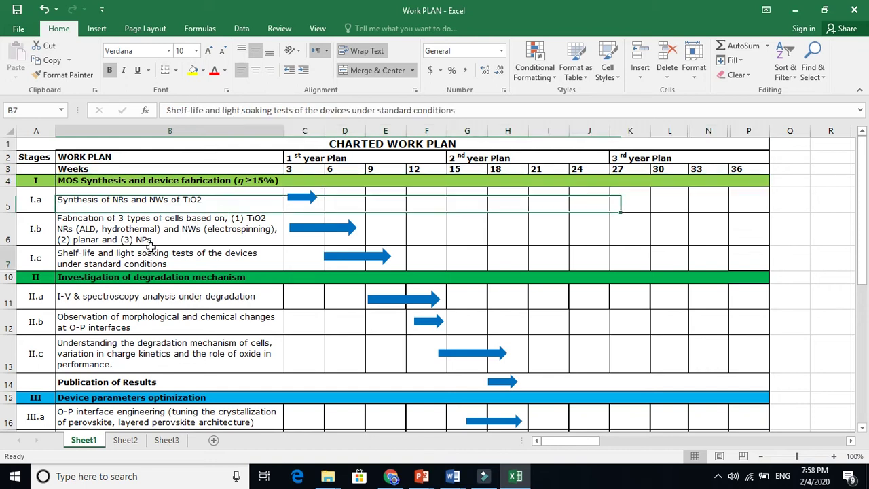
pyautogui.click(101, 199)
pyautogui.click(112, 257)
pyautogui.click(154, 326)
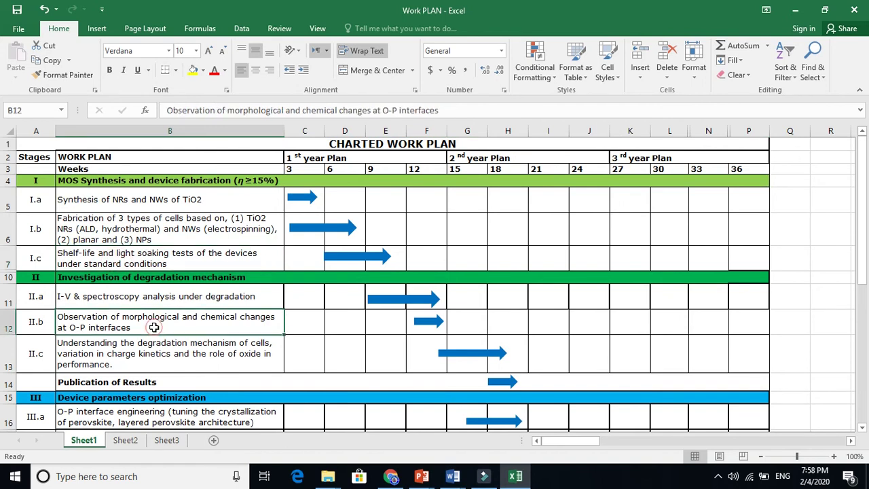
pyautogui.click(230, 370)
pyautogui.click(442, 145)
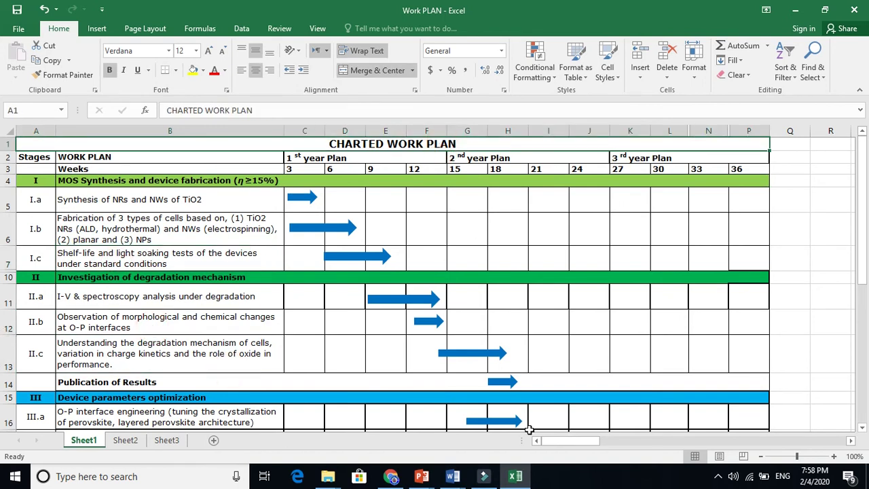
# Step: Switch back to the Research Proposal document in Word and examine the "Study plan" and "Expected results" components
pyautogui.moveTo(452, 480)
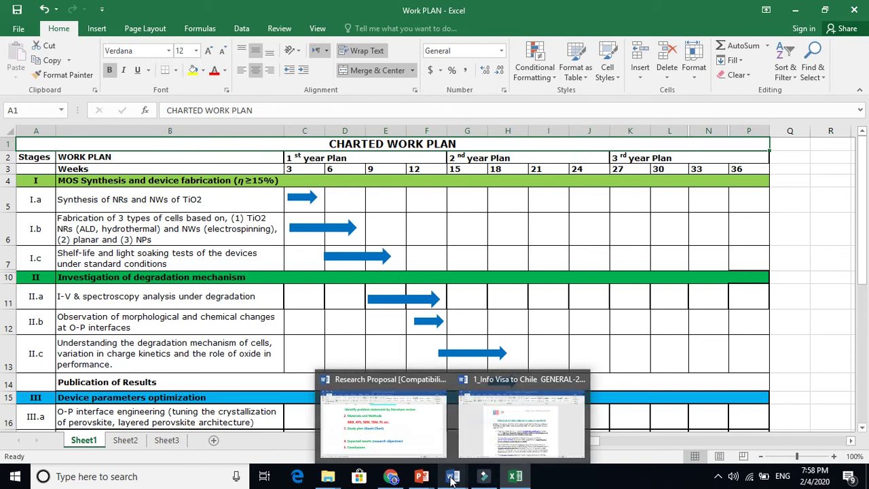
pyautogui.click(388, 430)
pyautogui.click(258, 306)
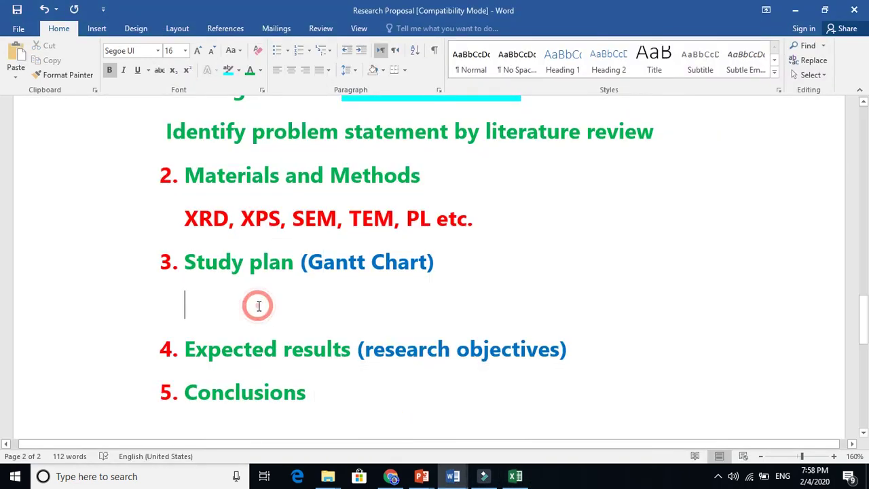
pyautogui.click(395, 349)
pyautogui.click(215, 262)
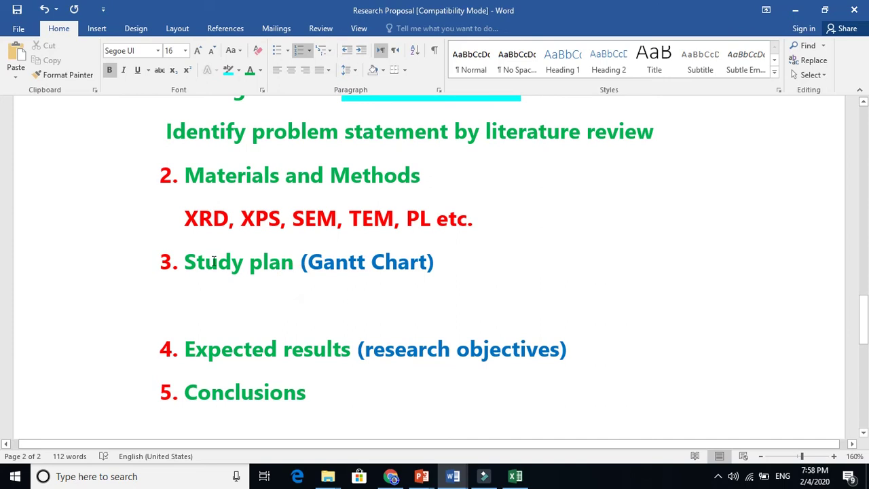
pyautogui.click(286, 282)
pyautogui.click(301, 325)
pyautogui.click(274, 343)
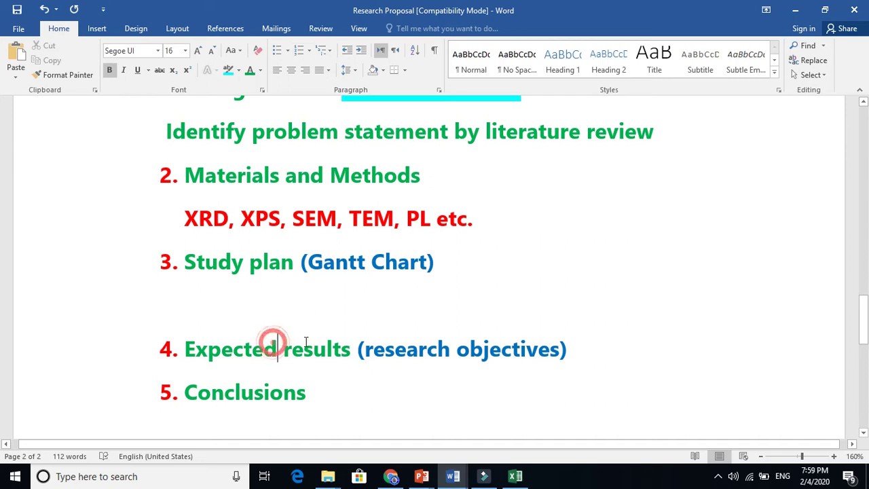
pyautogui.click(338, 345)
# Step: Insert a line below "Expected results (research objectives)" reading "i. 25%"
pyautogui.click(575, 351)
pyautogui.press('Return')
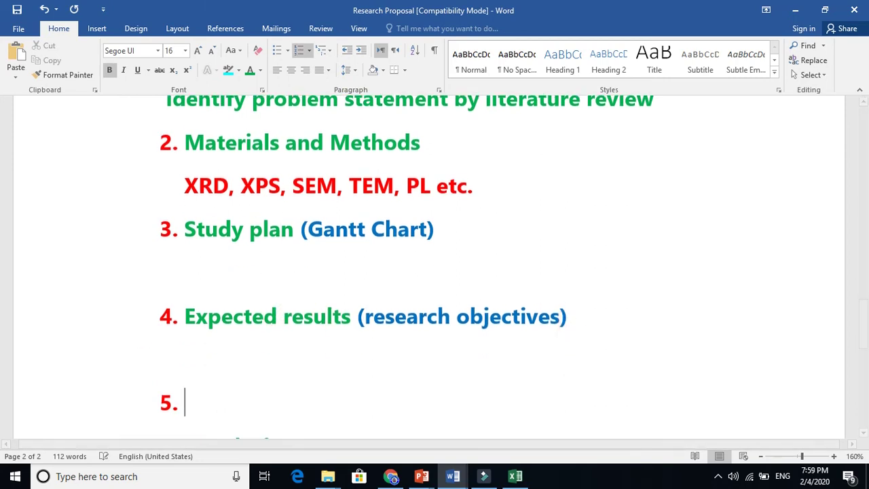
pyautogui.press('BackSpace')
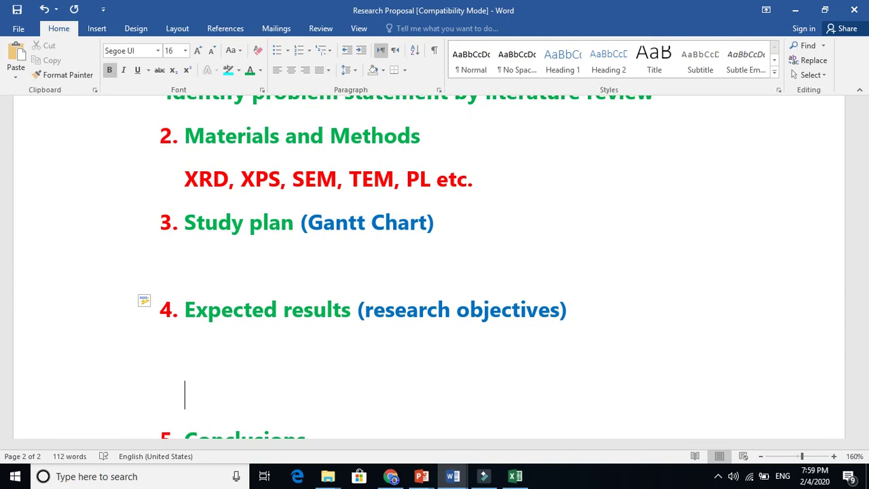
pyautogui.write('i.')
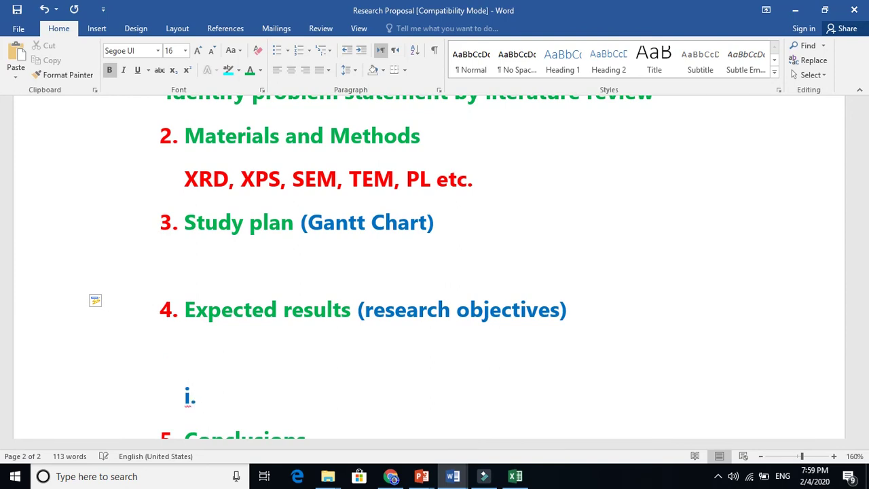
pyautogui.write(' 25%')
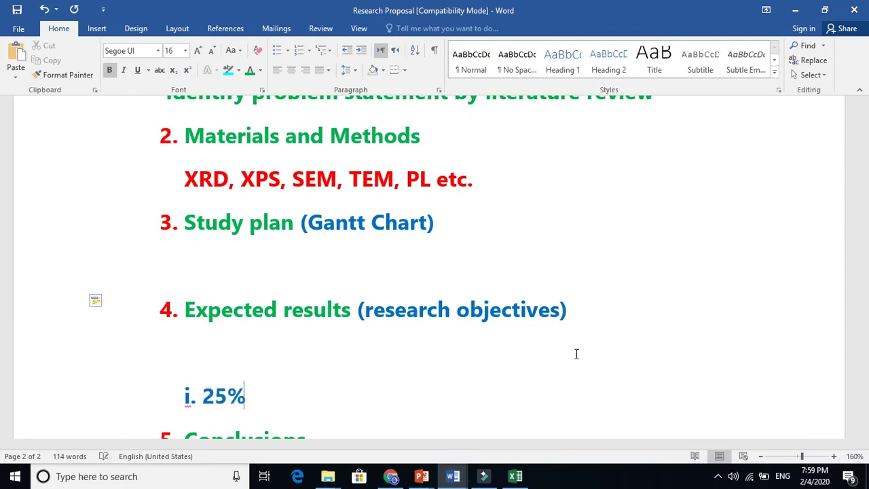
# Step: Add "Stable SOLAR CELLS" as the second expected result, followed by an empty third list item
pyautogui.press('Return')
pyautogui.write('st')
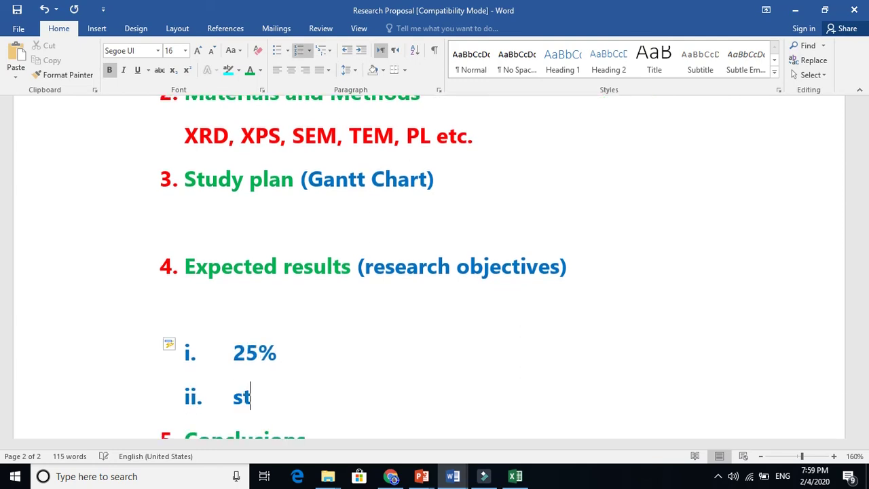
pyautogui.write('aBLE ')
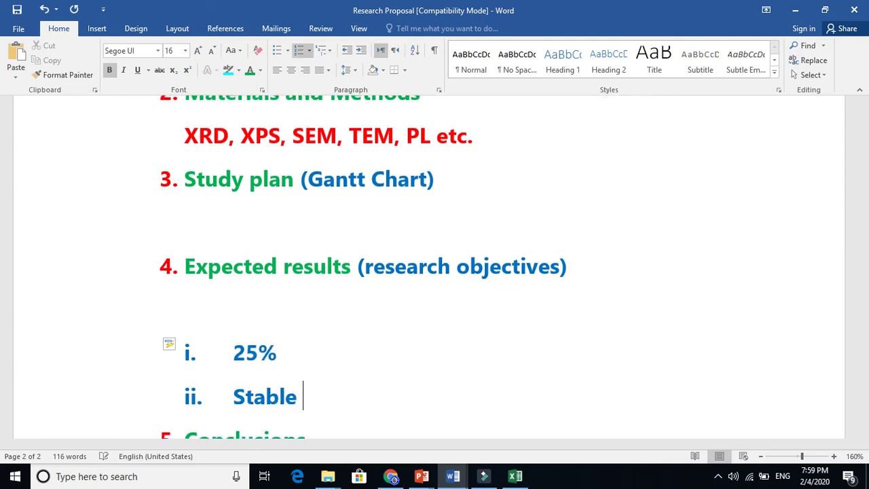
pyautogui.write('SOL')
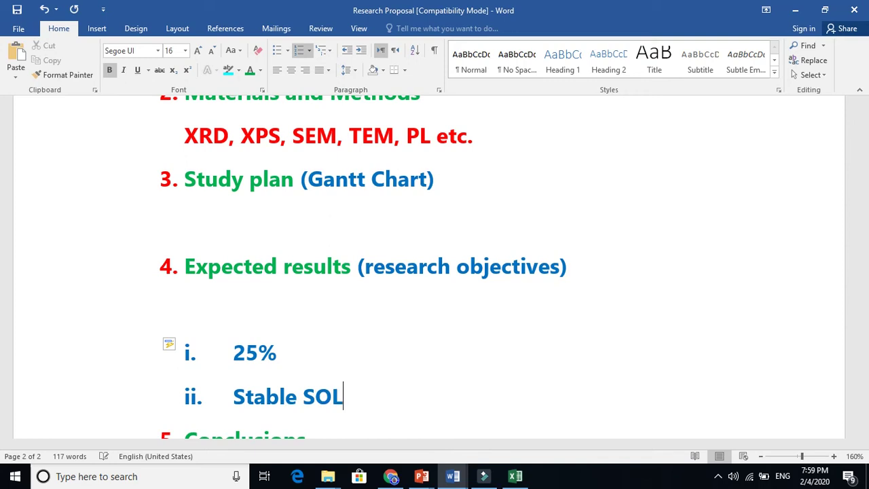
pyautogui.write('AR CE')
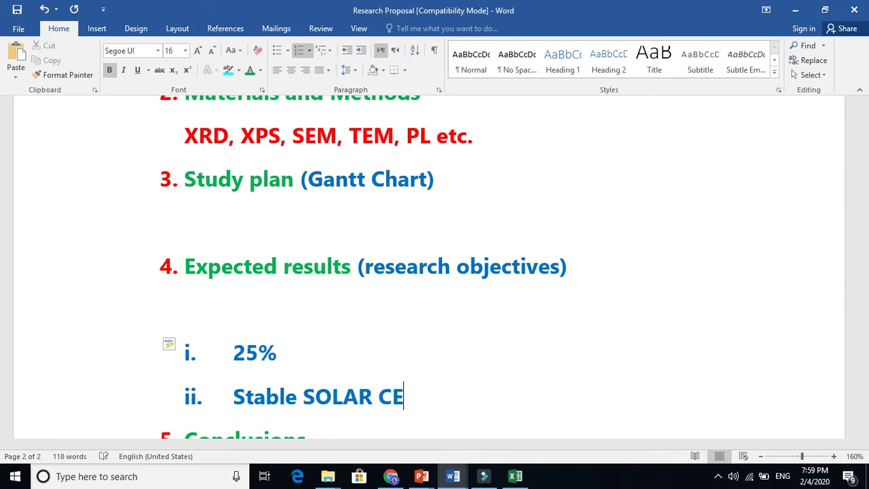
pyautogui.write('LLS')
pyautogui.press('Return')
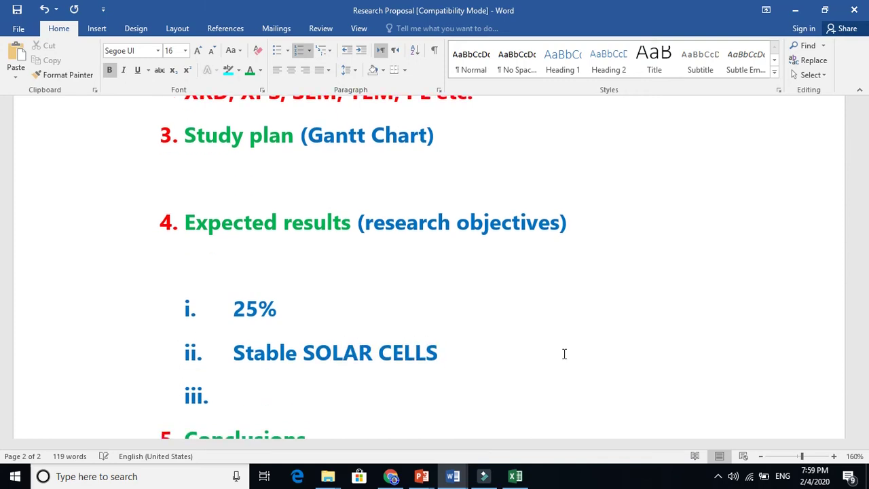
pyautogui.click(234, 309)
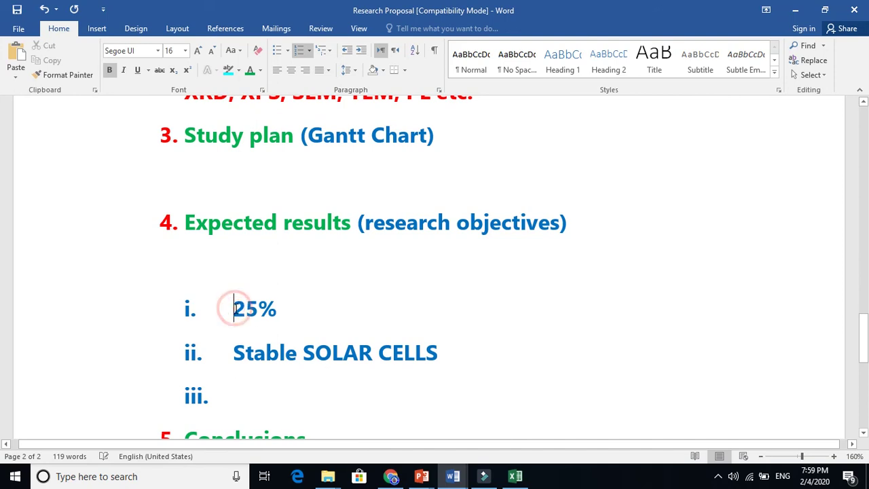
pyautogui.click(265, 398)
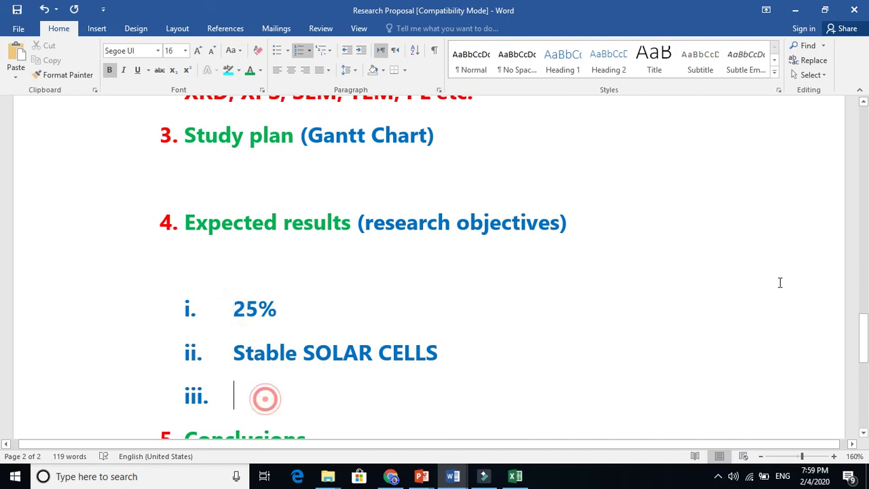
# Step: Add "(SUMMAR)" after the "Conclusions" component title
pyautogui.moveTo(862, 324); pyautogui.dragTo(865, 360)
pyautogui.click(331, 314)
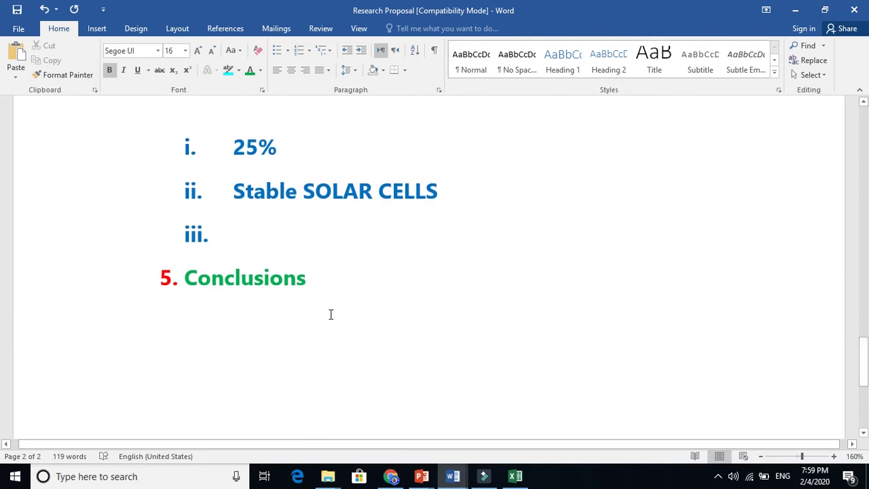
pyautogui.click(328, 291)
pyautogui.write('(SU')
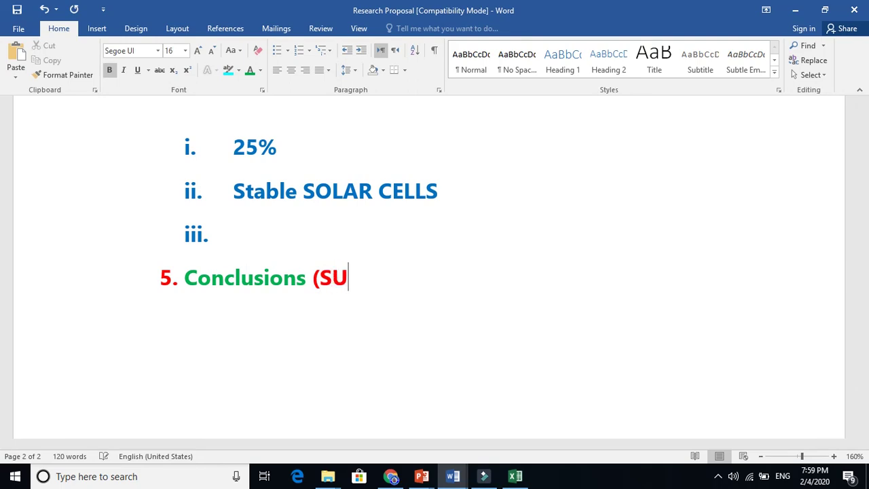
pyautogui.write('MMAR(')
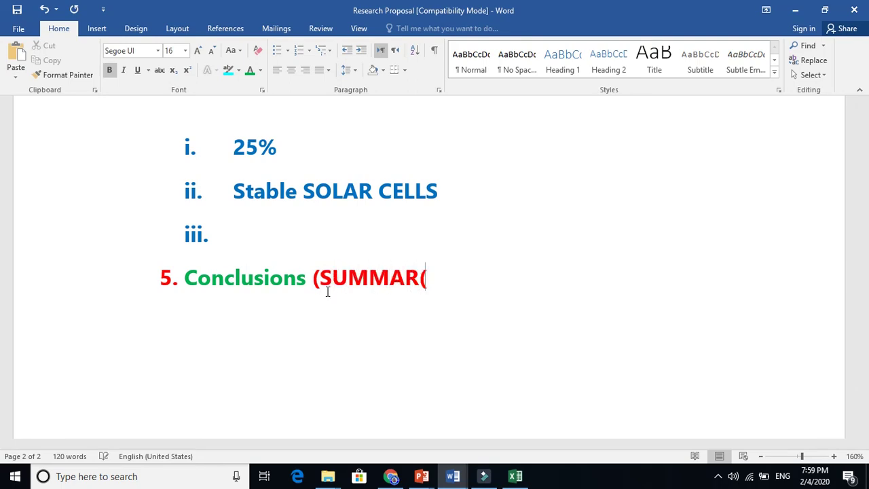
pyautogui.press('BackSpace')
pyautogui.write(')')
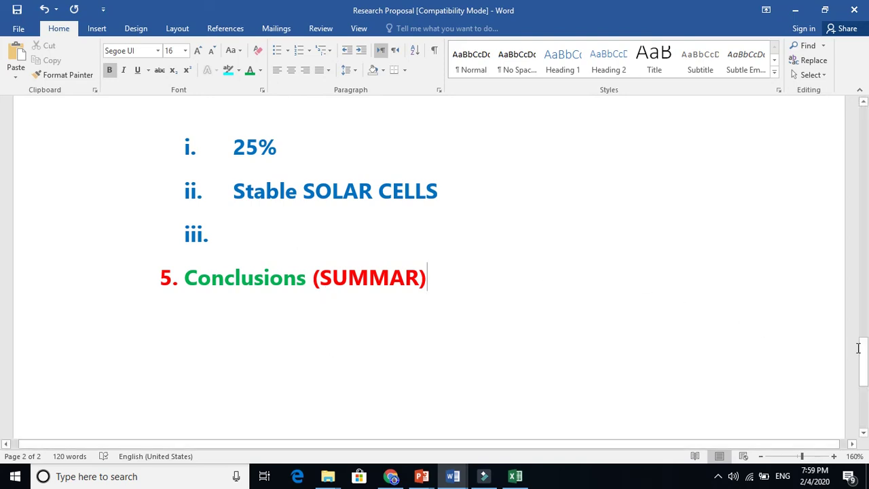
pyautogui.moveTo(860, 347)
pyautogui.mouseDown()
pyautogui.moveTo(858, 253)
pyautogui.moveTo(856, 331)
pyautogui.mouseUp()
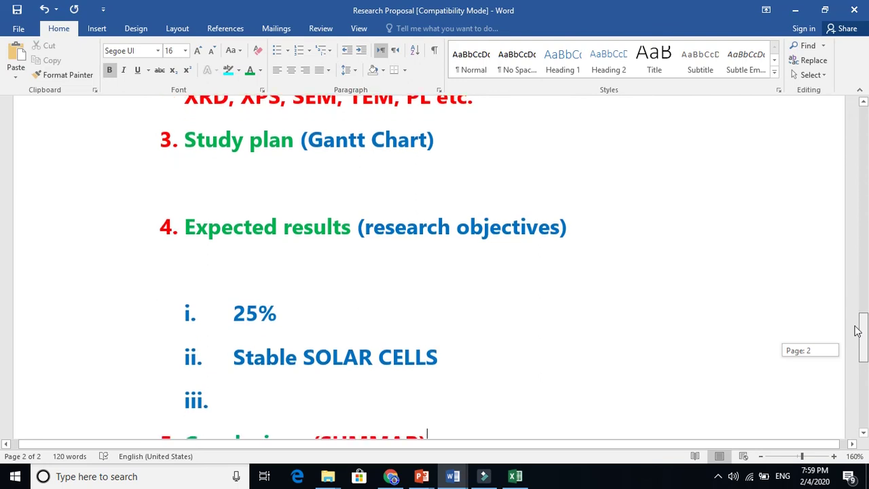
pyautogui.moveTo(856, 326); pyautogui.dragTo(856, 325)
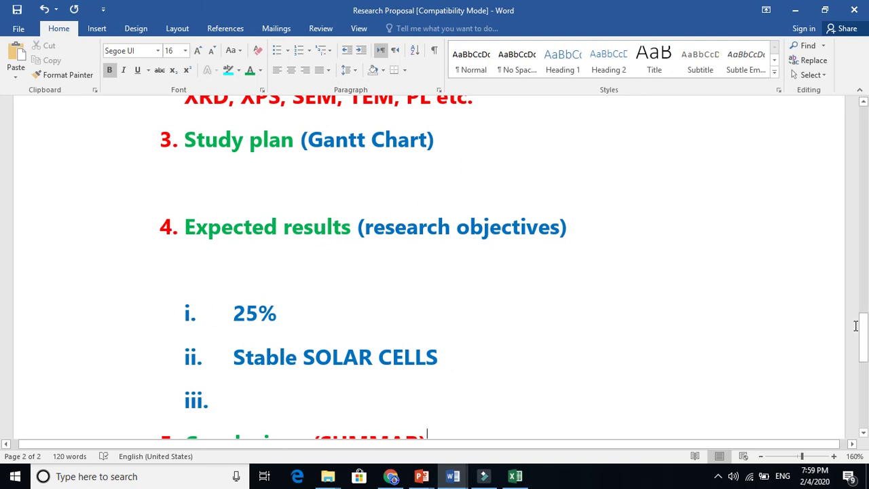